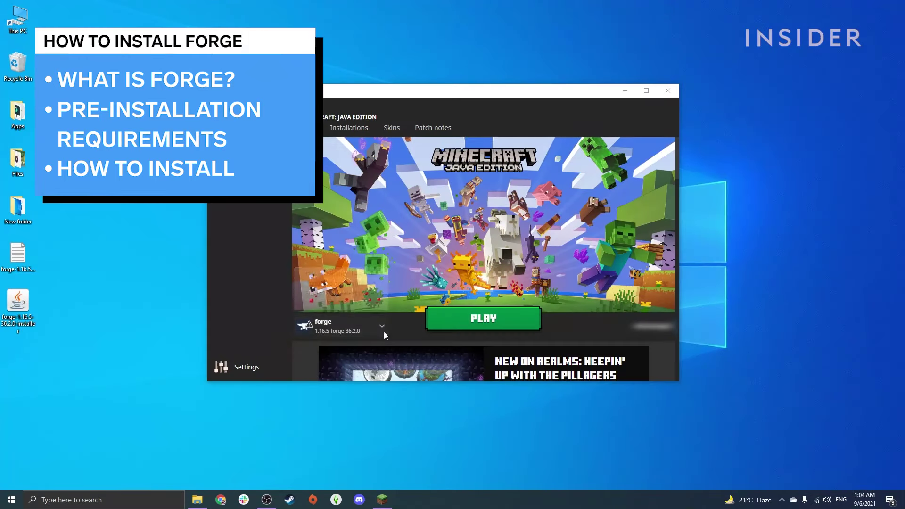
Step: Check the launcher's list of playable installations and choose Latest release 1.17.1
{"action": "left_click", "coordinate": [383, 329]}
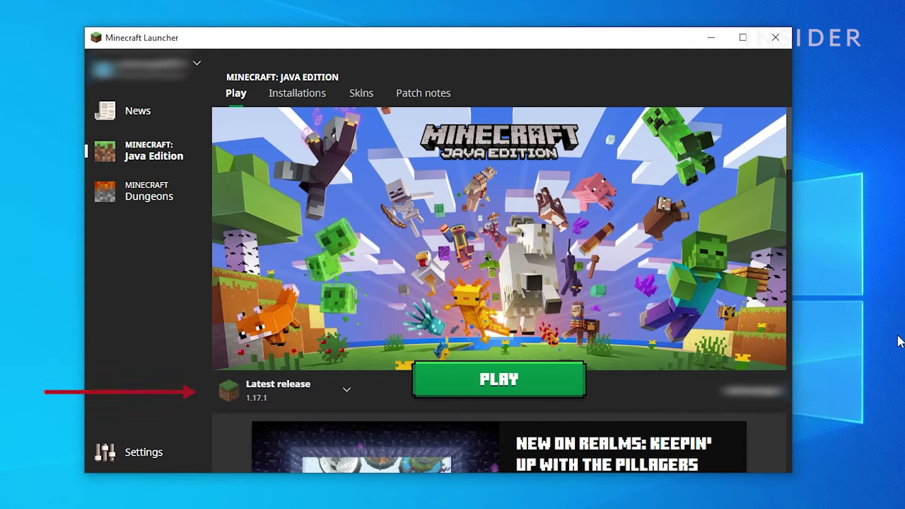
{"action": "left_click", "coordinate": [322, 397]}
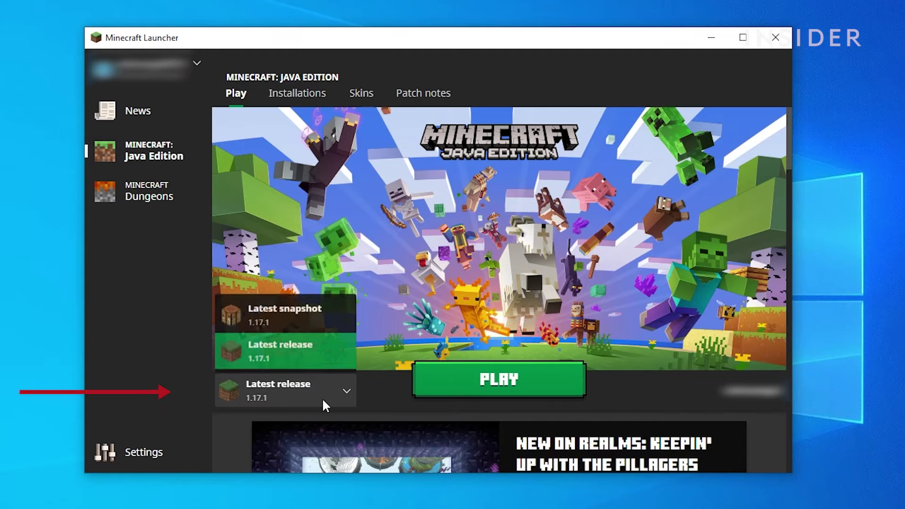
{"action": "left_click", "coordinate": [336, 348]}
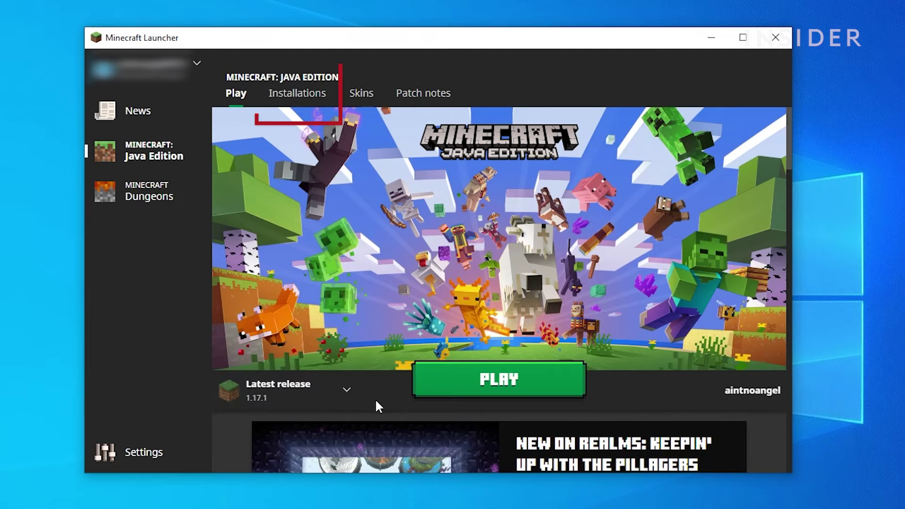
Step: Create a new, unnamed Minecraft: Java Edition installation using release 1.17
{"action": "left_click", "coordinate": [314, 104]}
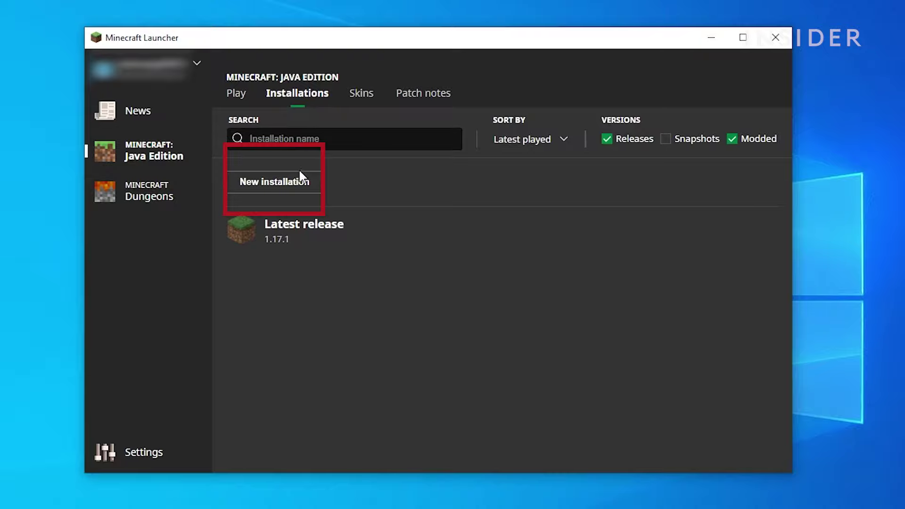
{"action": "left_click", "coordinate": [297, 189]}
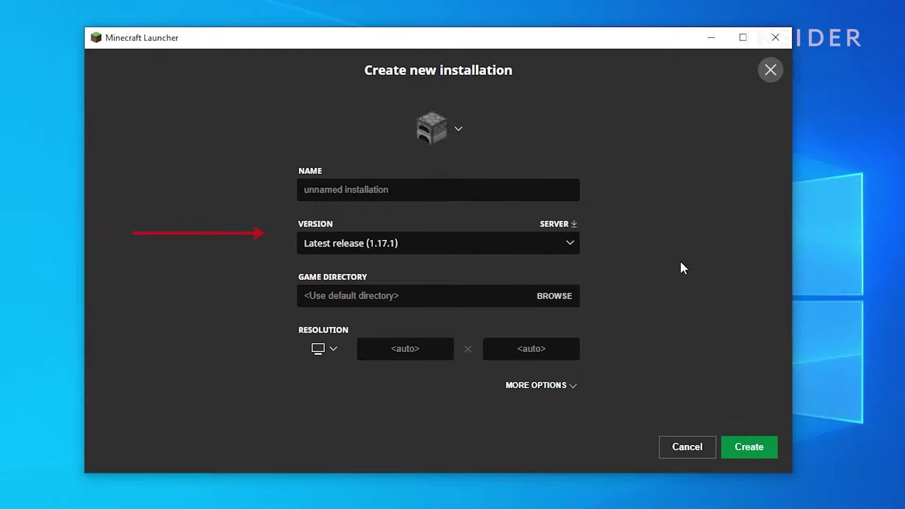
{"action": "left_click", "coordinate": [570, 244]}
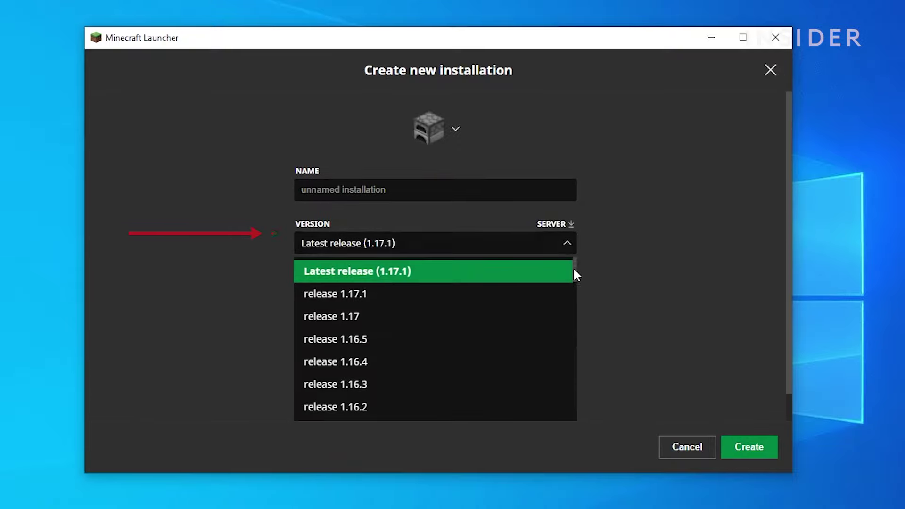
{"action": "scroll", "coordinate": [573, 269], "scroll_direction": "down", "scroll_amount": 1}
{"action": "left_click_drag", "start_coordinate": [576, 279], "coordinate": [575, 305]}
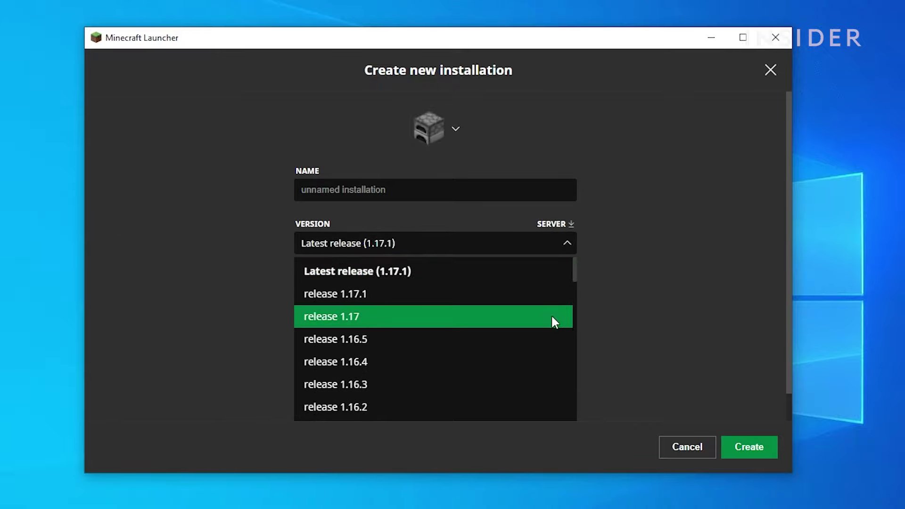
{"action": "left_click", "coordinate": [553, 318]}
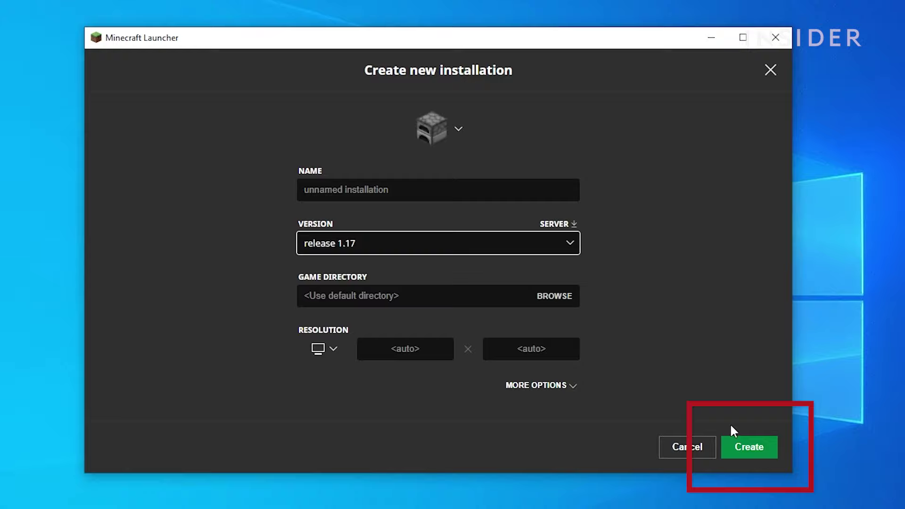
{"action": "left_click", "coordinate": [762, 450]}
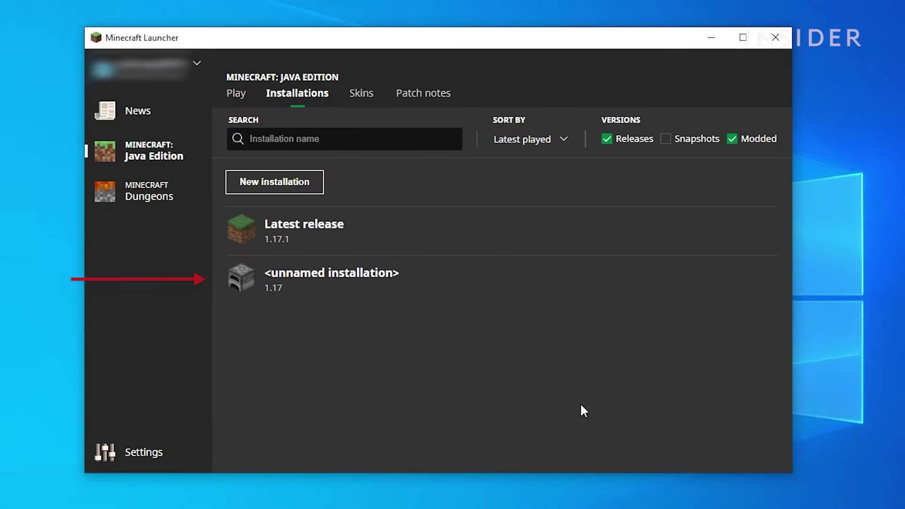
{"action": "mouse_move", "coordinate": [335, 303]}
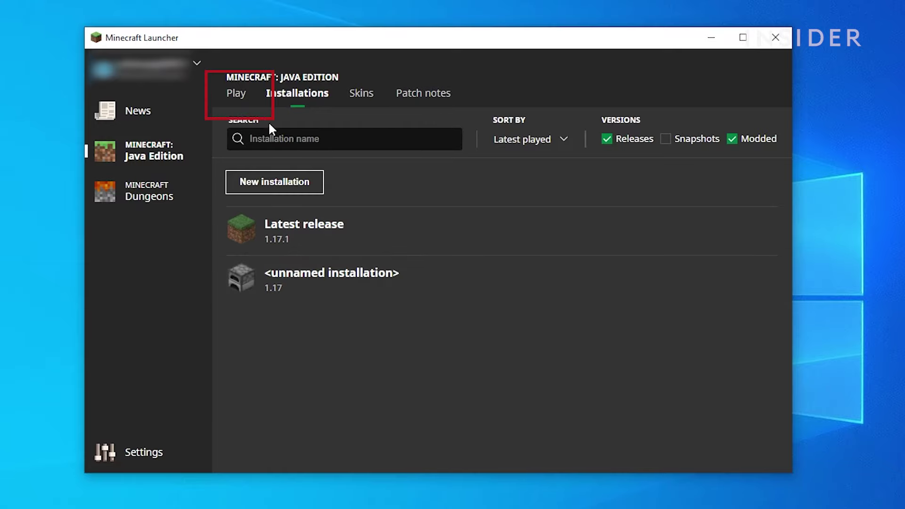
Step: Run the game once with the unnamed 1.17 installation and close the game window
{"action": "left_click", "coordinate": [245, 112]}
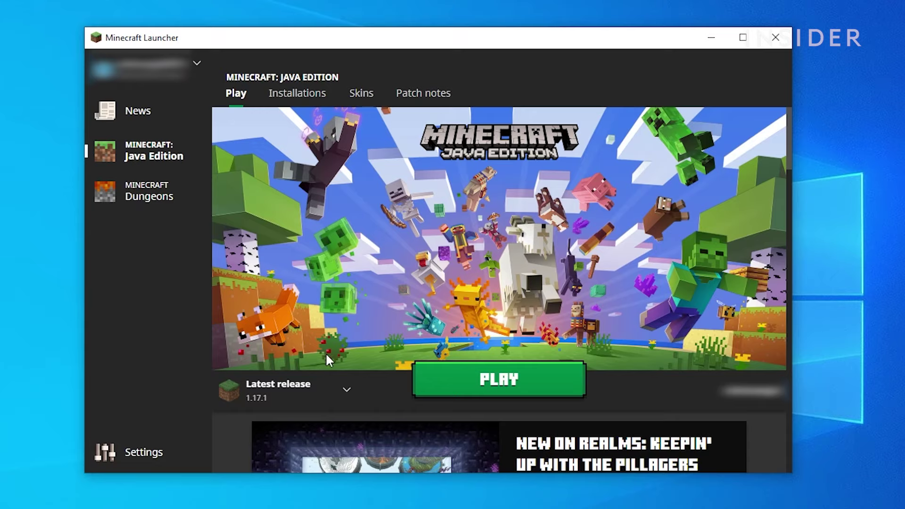
{"action": "left_click", "coordinate": [329, 381]}
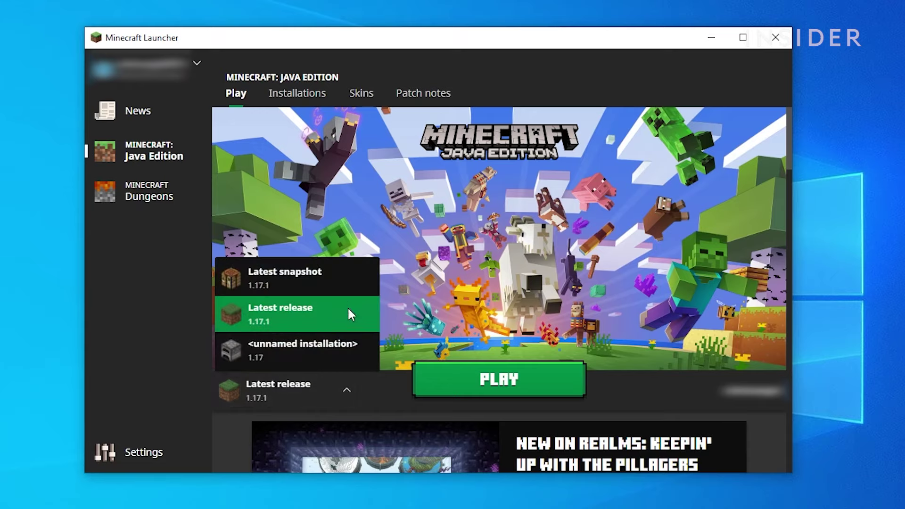
{"action": "left_click", "coordinate": [348, 353]}
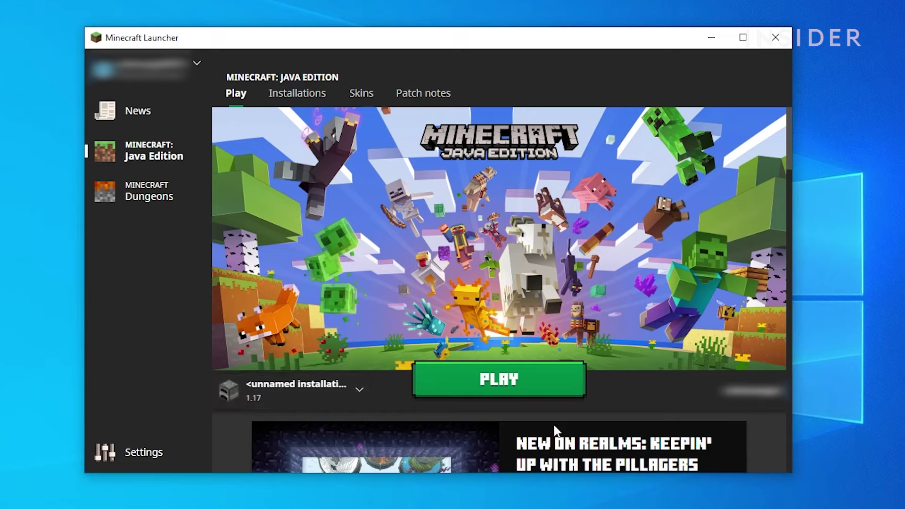
{"action": "left_click", "coordinate": [532, 394]}
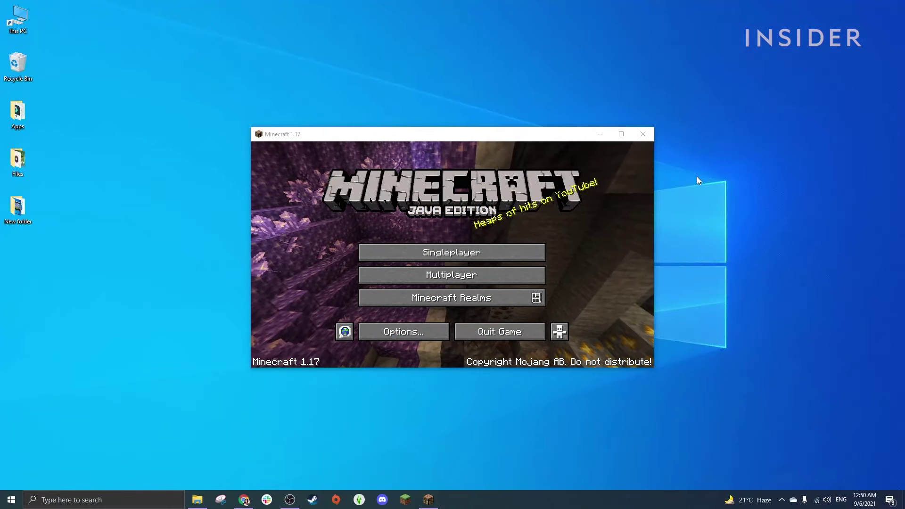
{"action": "left_click", "coordinate": [644, 135]}
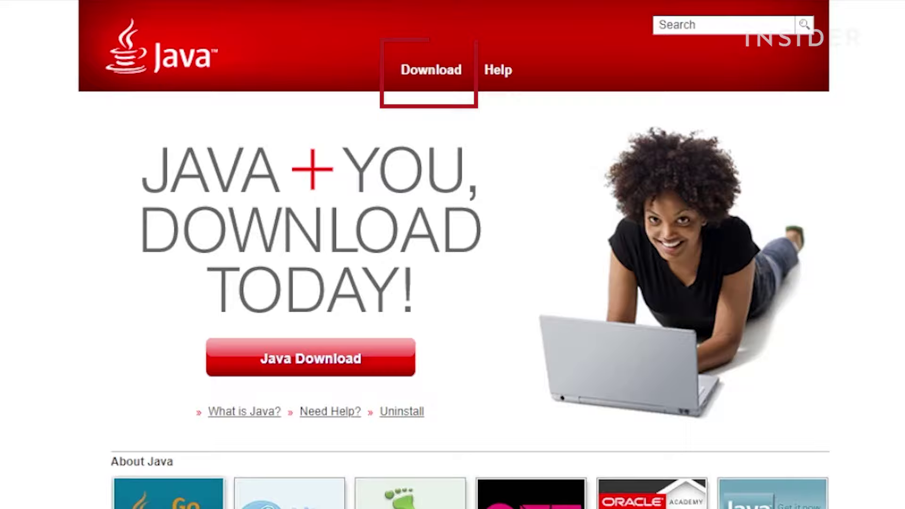
Step: Switch to the Java website and open its download page
{"action": "left_click", "coordinate": [437, 82]}
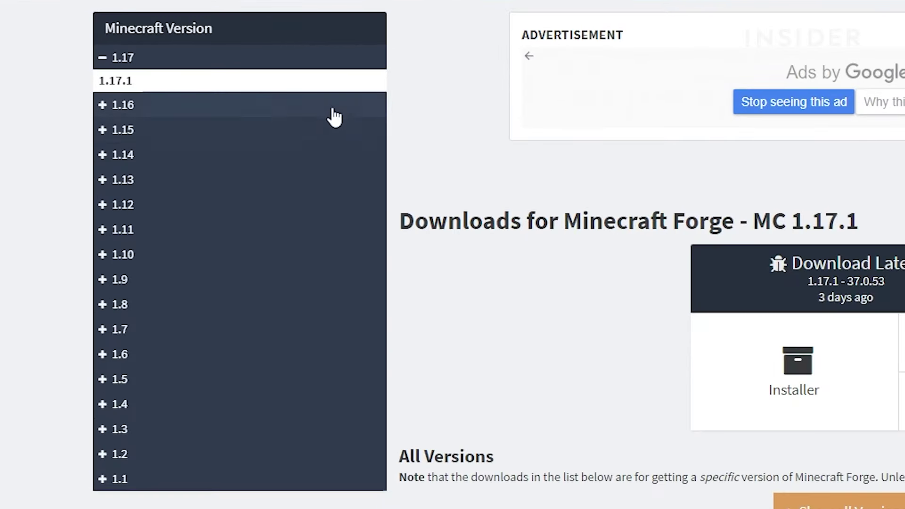
Step: Browse the Minecraft versions offered on the Forge downloads page by expanding the 1.16, 1.15, 1.14 and older groups
{"action": "left_click", "coordinate": [178, 133]}
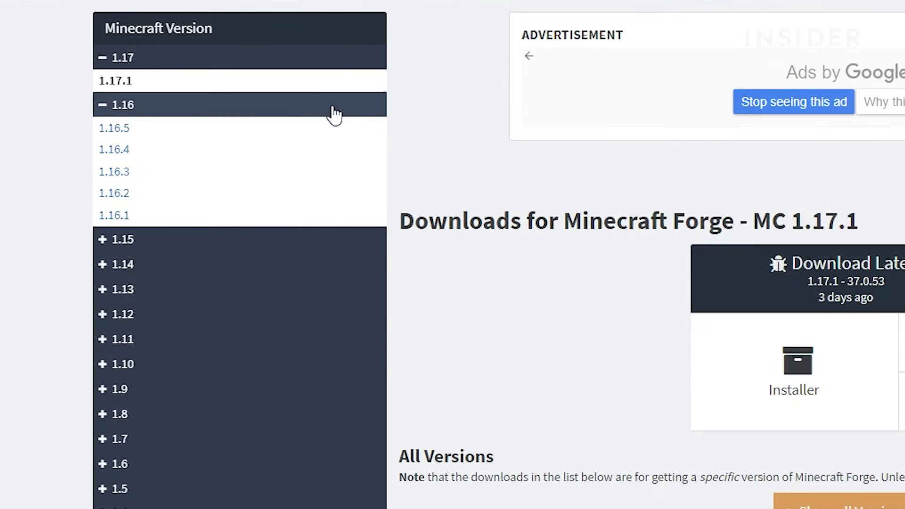
{"action": "left_click", "coordinate": [304, 246]}
{"action": "left_click", "coordinate": [280, 332]}
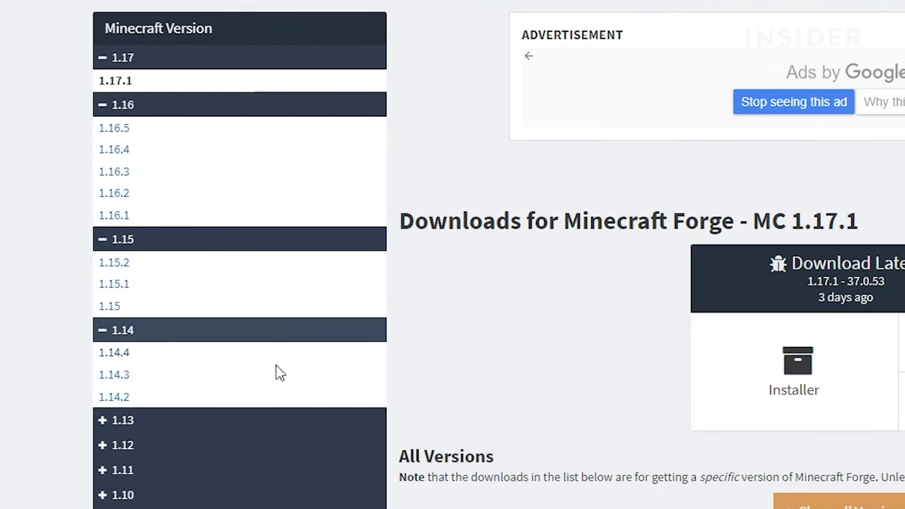
{"action": "left_click", "coordinate": [278, 429]}
{"action": "left_click", "coordinate": [275, 471]}
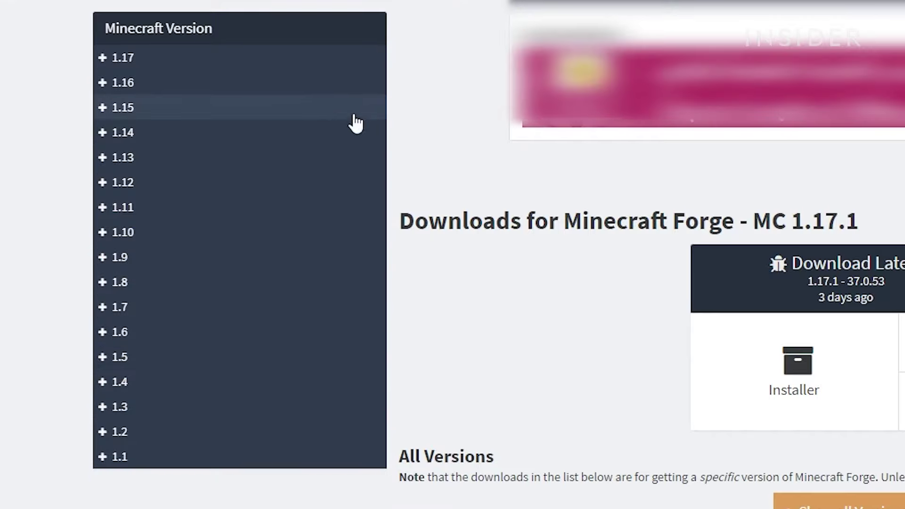
Step: Open the Forge downloads for Minecraft 1.16.5, review all versions, and download the recommended 36.2.0 installer
{"action": "left_click", "coordinate": [312, 87]}
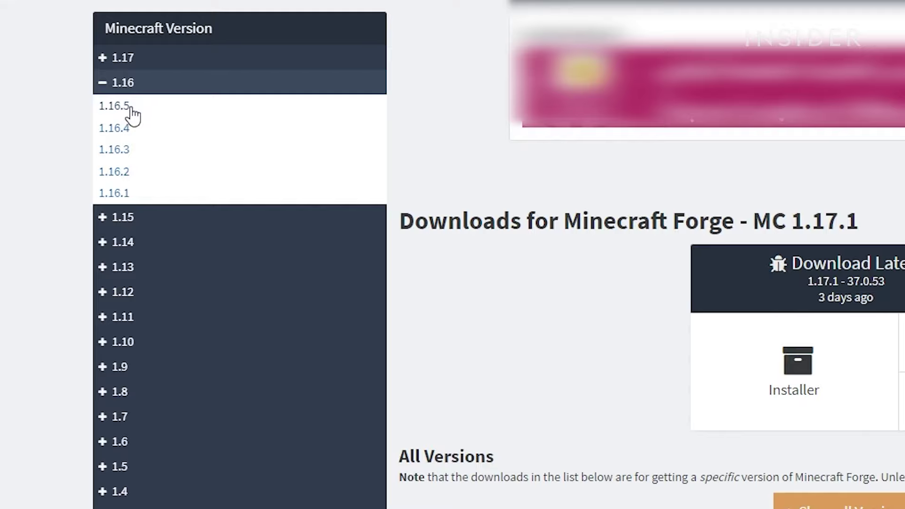
{"action": "left_click", "coordinate": [130, 107]}
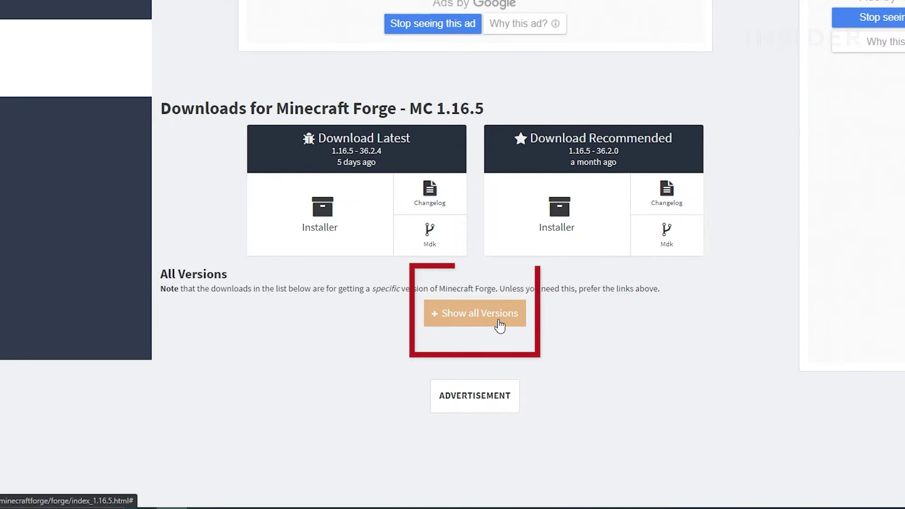
{"action": "left_click", "coordinate": [500, 325]}
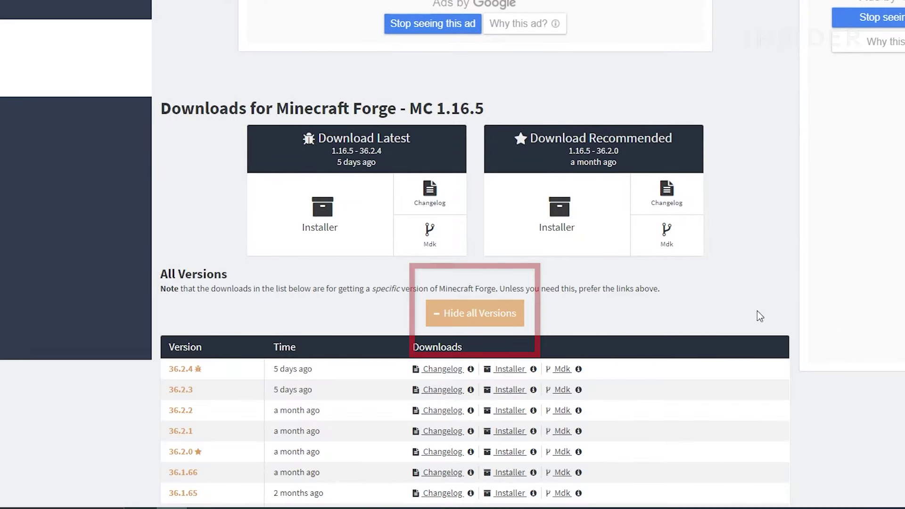
{"action": "scroll", "coordinate": [757, 312], "scroll_direction": "down", "scroll_amount": 4}
{"action": "scroll", "coordinate": [757, 310], "scroll_direction": "down", "scroll_amount": 4}
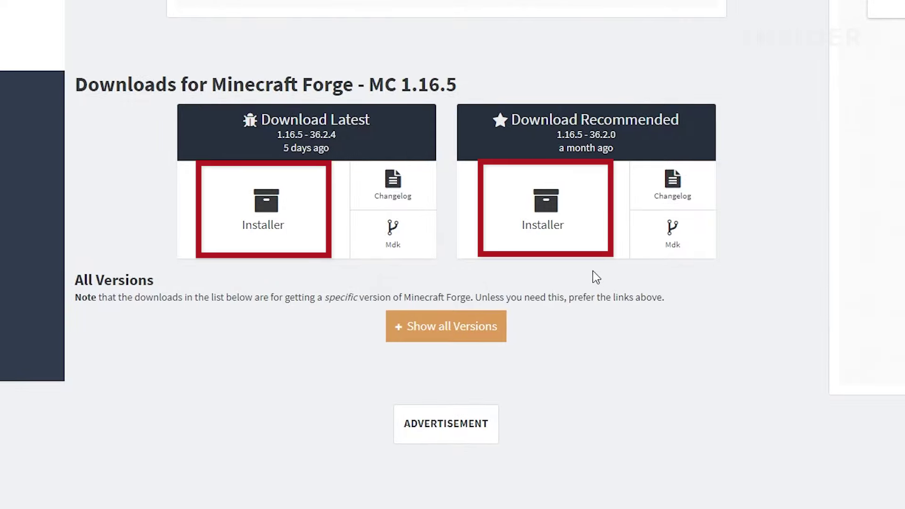
{"action": "left_click", "coordinate": [572, 245]}
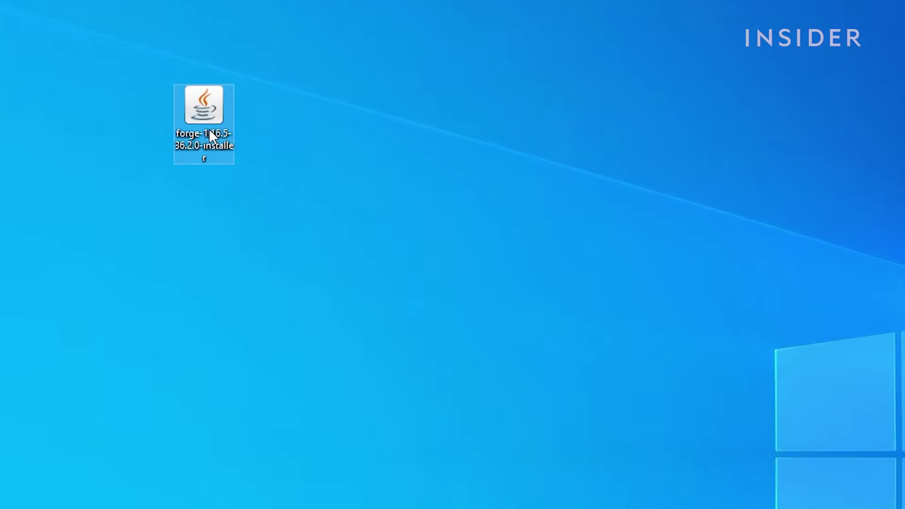
Step: Open the forge-1.16.5-36.2.0 installer with Java(TM) Platform SE binary and install the client into the .minecraft folder
{"action": "right_click", "coordinate": [211, 122]}
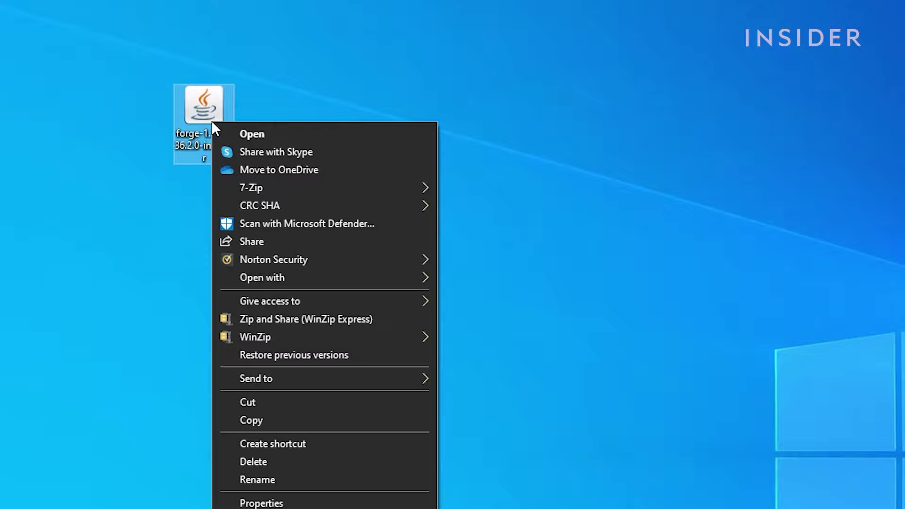
{"action": "mouse_move", "coordinate": [350, 277]}
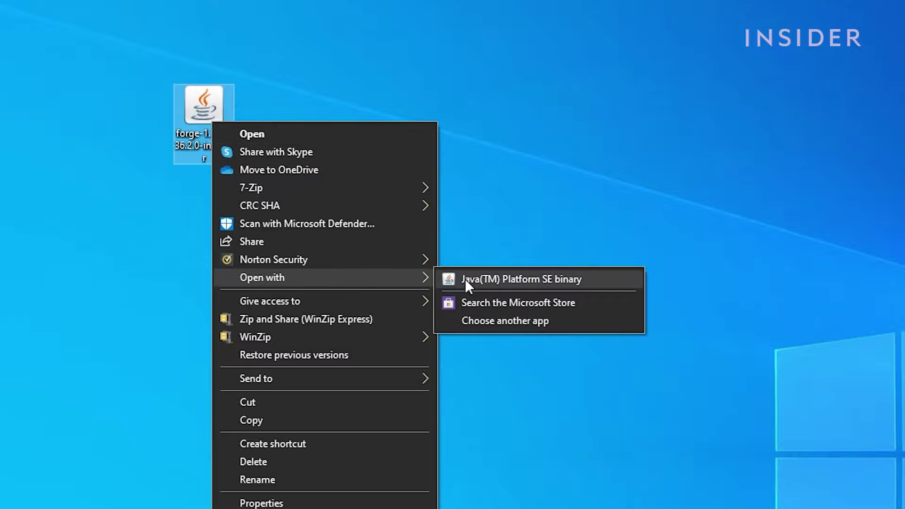
{"action": "left_click", "coordinate": [600, 279]}
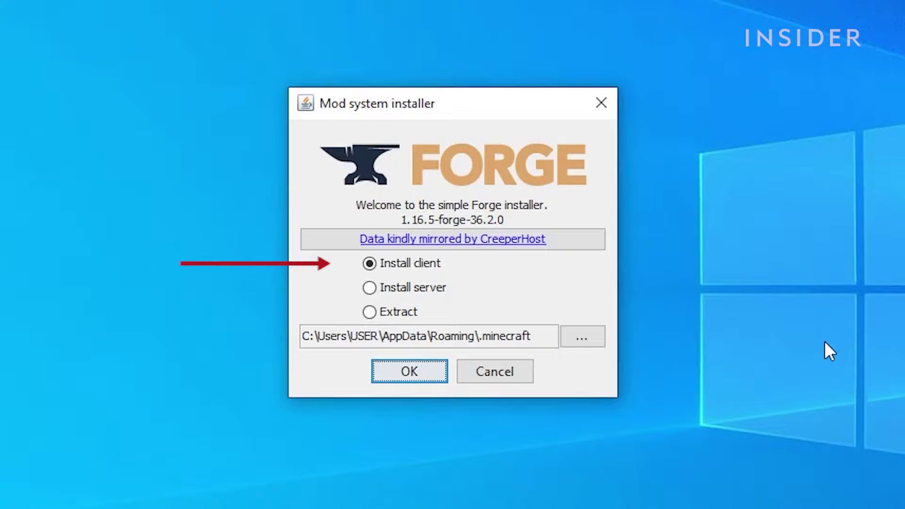
{"action": "left_click", "coordinate": [401, 376]}
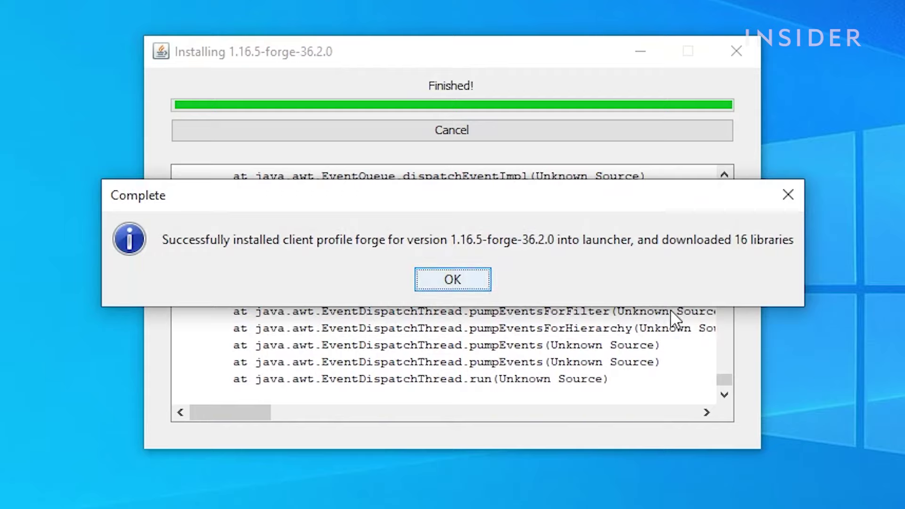
{"action": "left_click", "coordinate": [469, 282]}
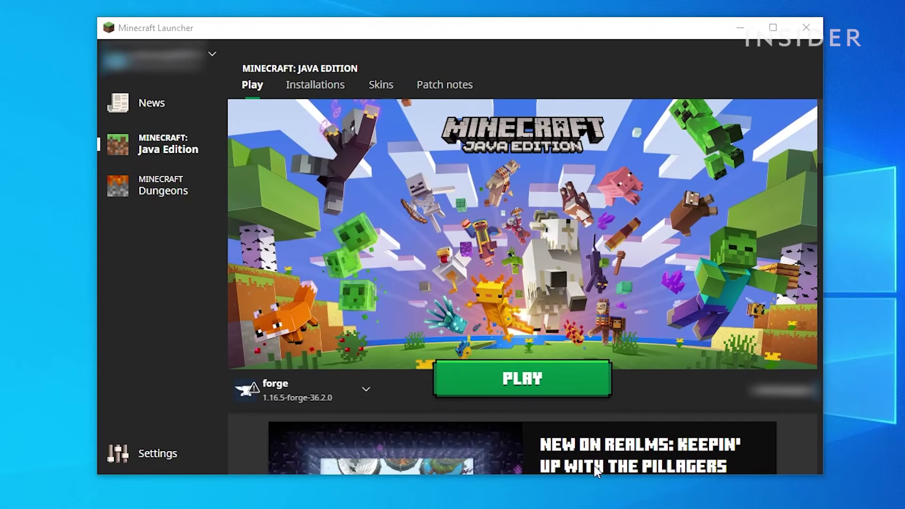
Step: Launch the forge 1.16.5-forge-36.2.0 installation from the Minecraft Launcher, accepting the modified-game risks and disabling further warnings for it
{"action": "left_click", "coordinate": [366, 390]}
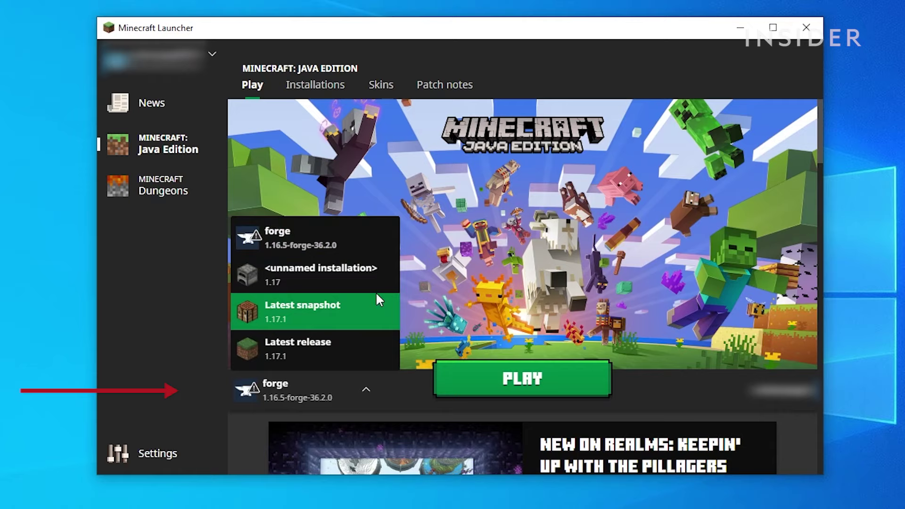
{"action": "left_click", "coordinate": [277, 240]}
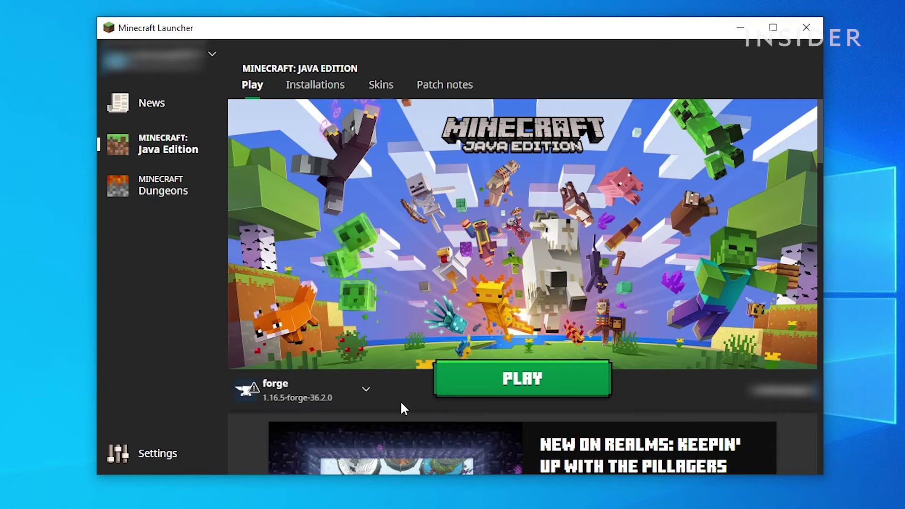
{"action": "left_click", "coordinate": [583, 398]}
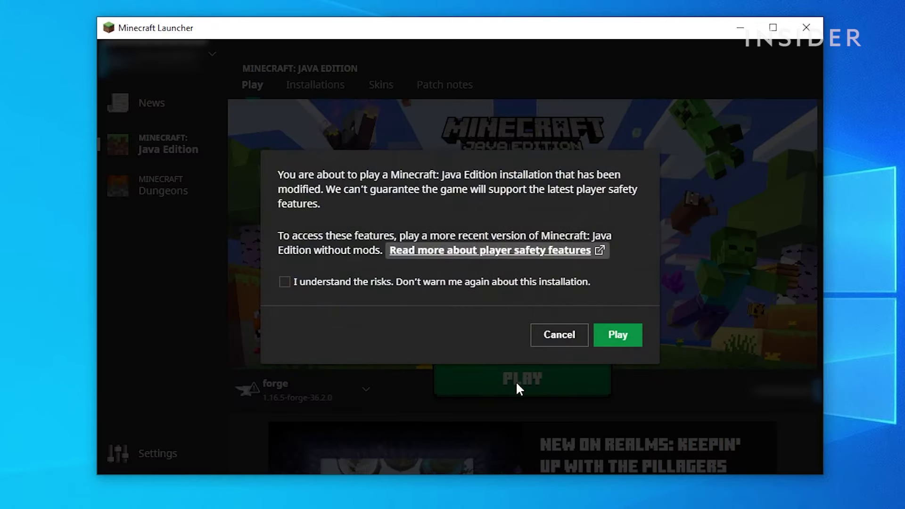
{"action": "left_click", "coordinate": [357, 282]}
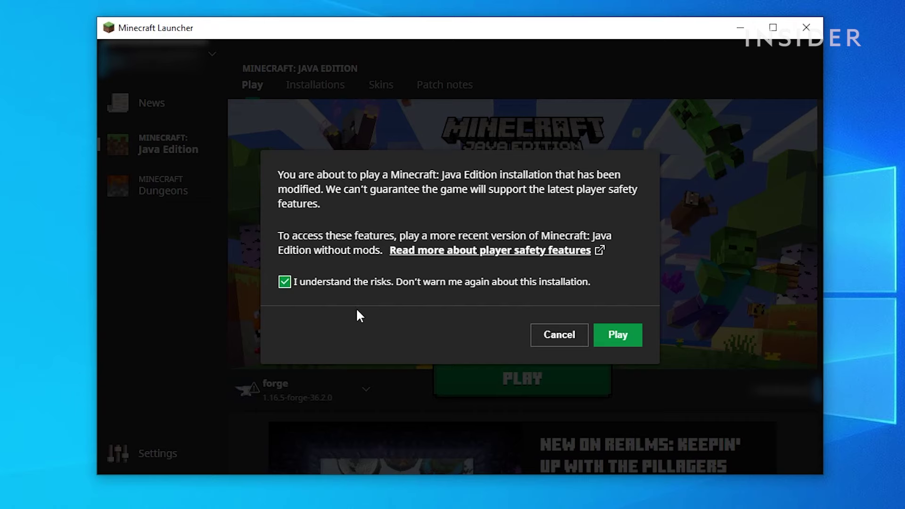
{"action": "left_click", "coordinate": [631, 334]}
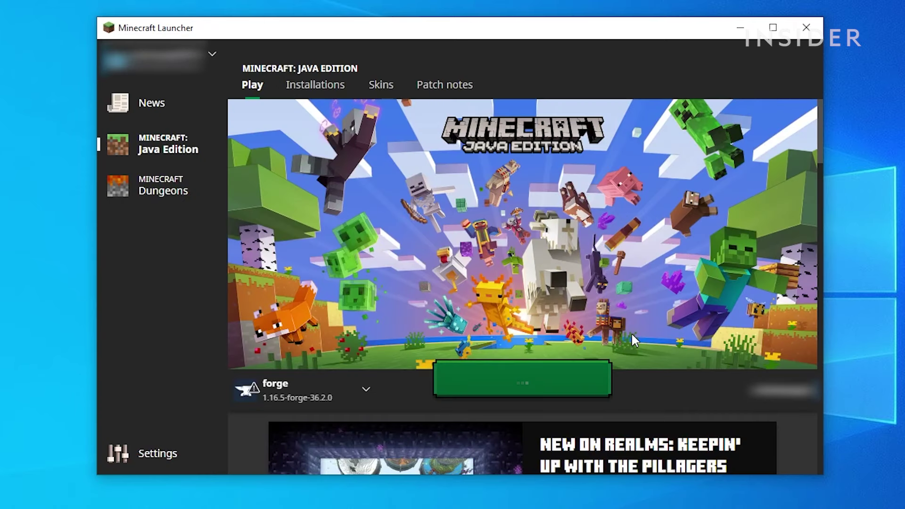